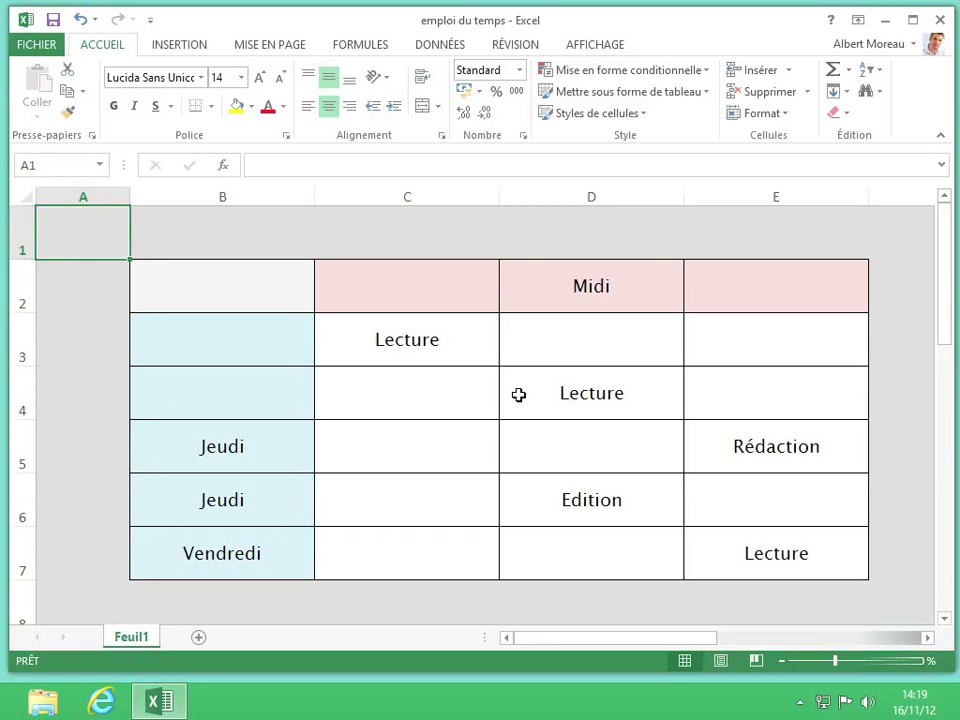
# Enter Lundi in B3 and Mardi in B4 as the first two day labels.
pyautogui.click(227, 342)
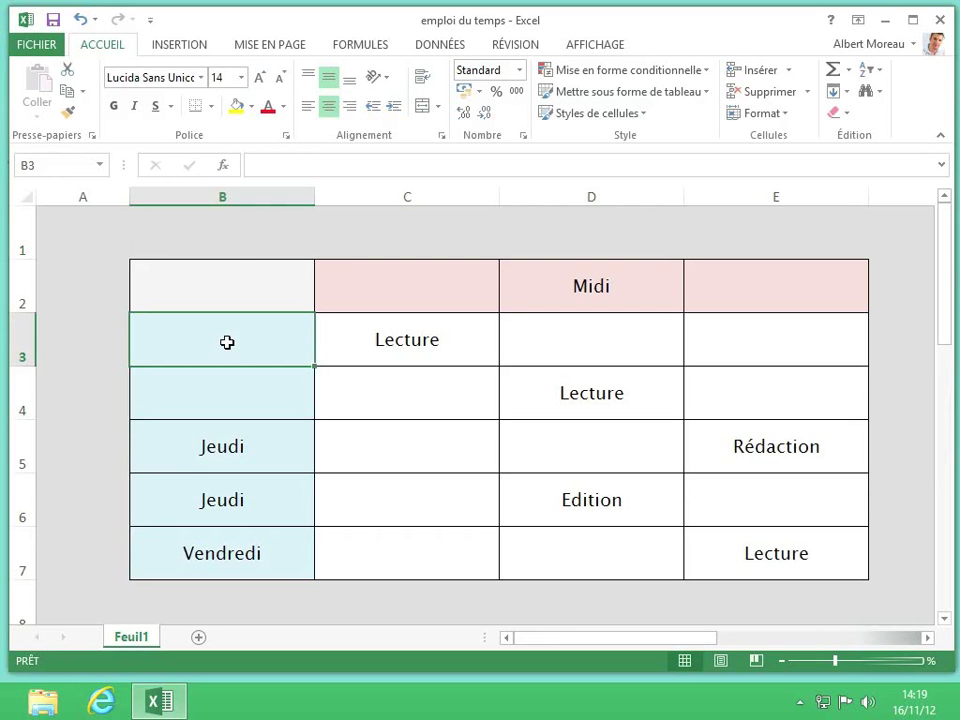
pyautogui.write('Lundi')
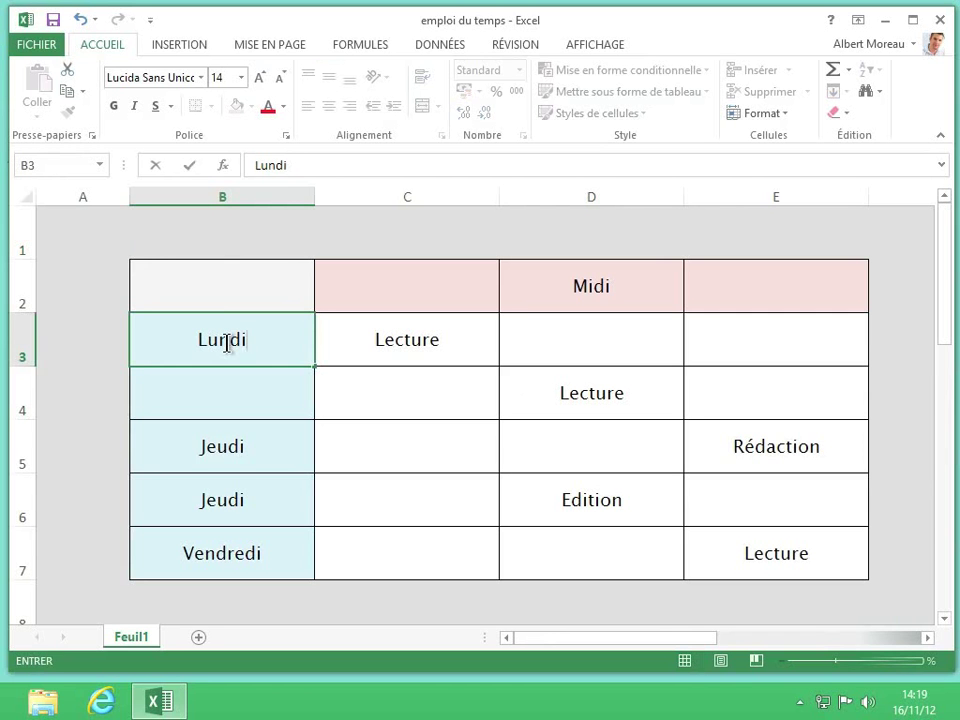
pyautogui.press('Return')
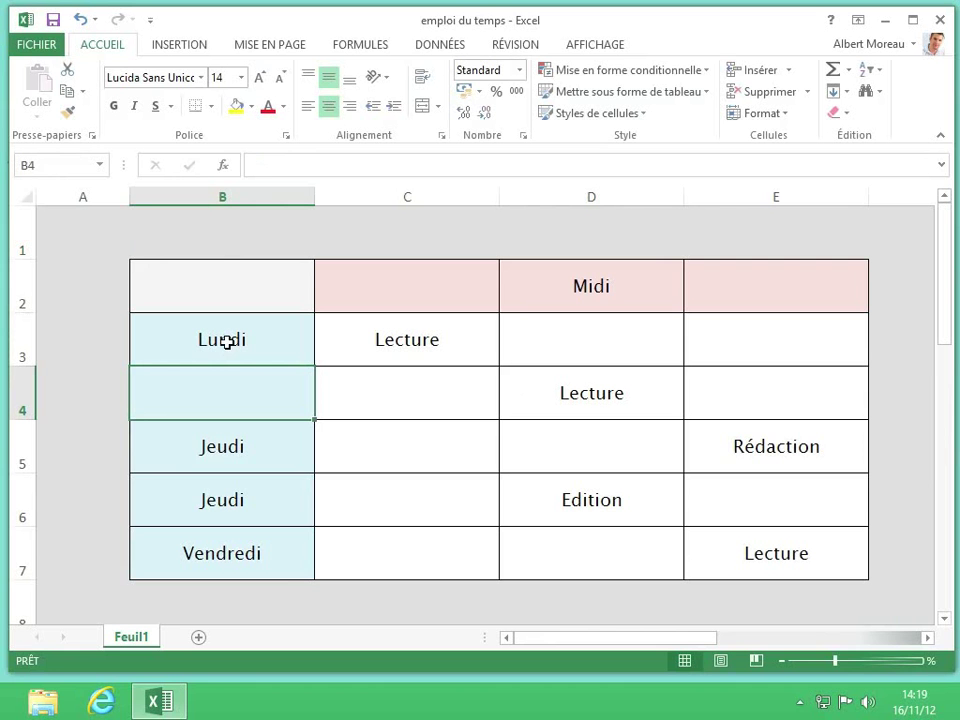
pyautogui.write('Mar')
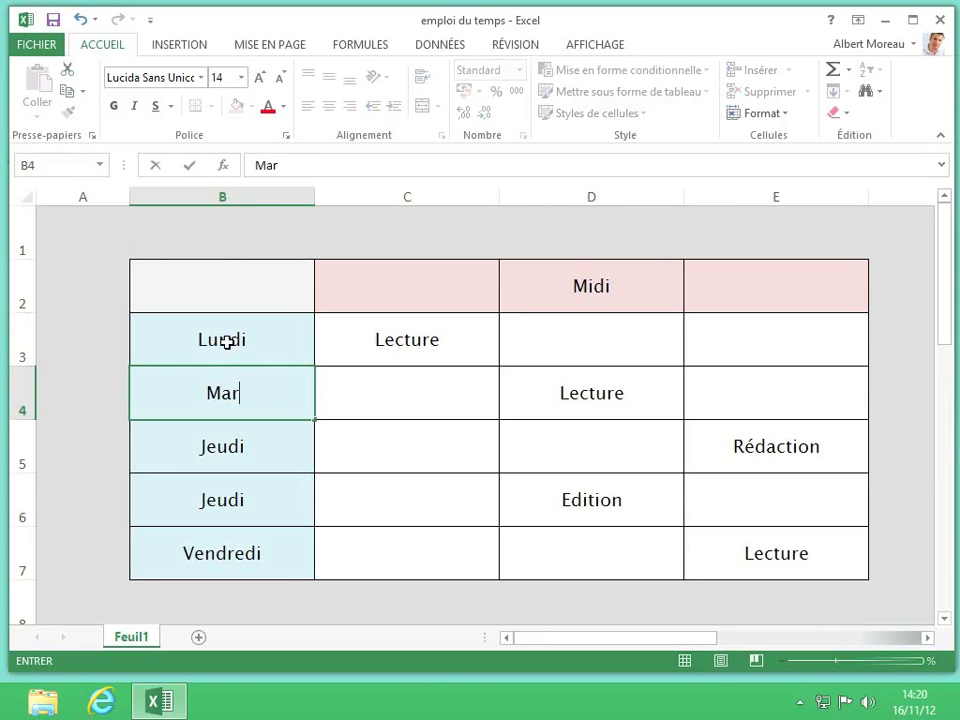
pyautogui.write('di')
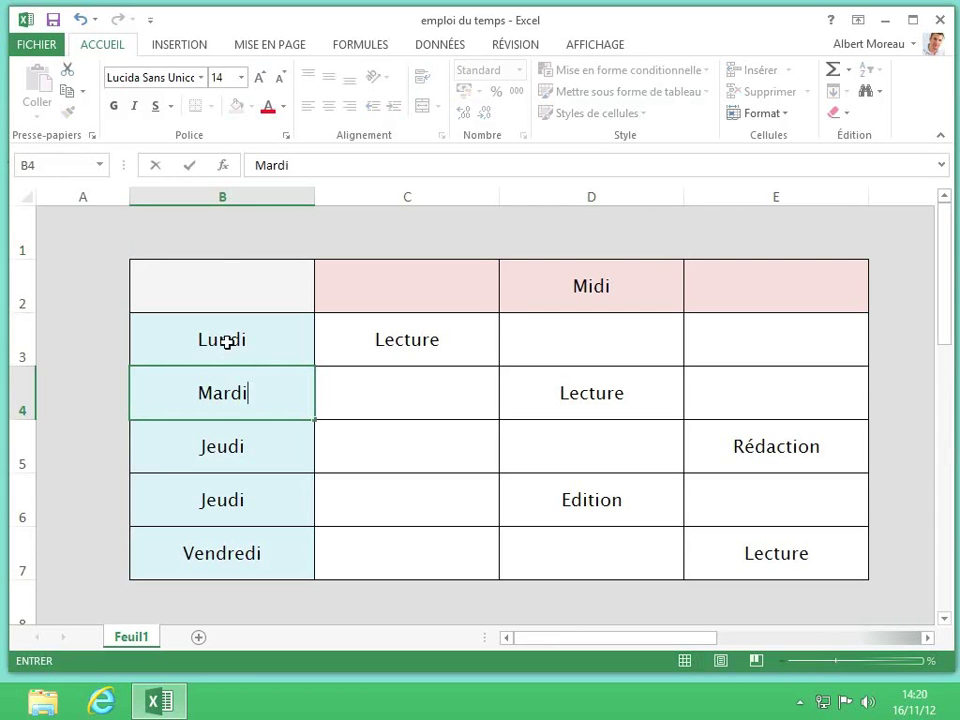
# Enter Matin in C2 and edit the D2 header from Midi to Après-midi.
pyautogui.click(365, 288)
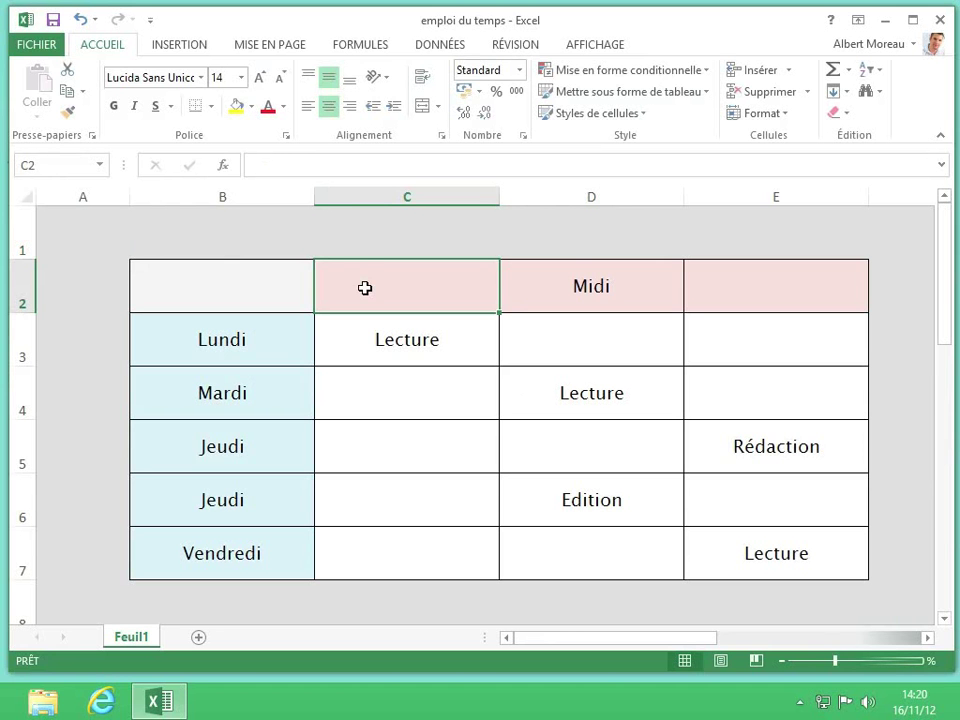
pyautogui.write('Matin')
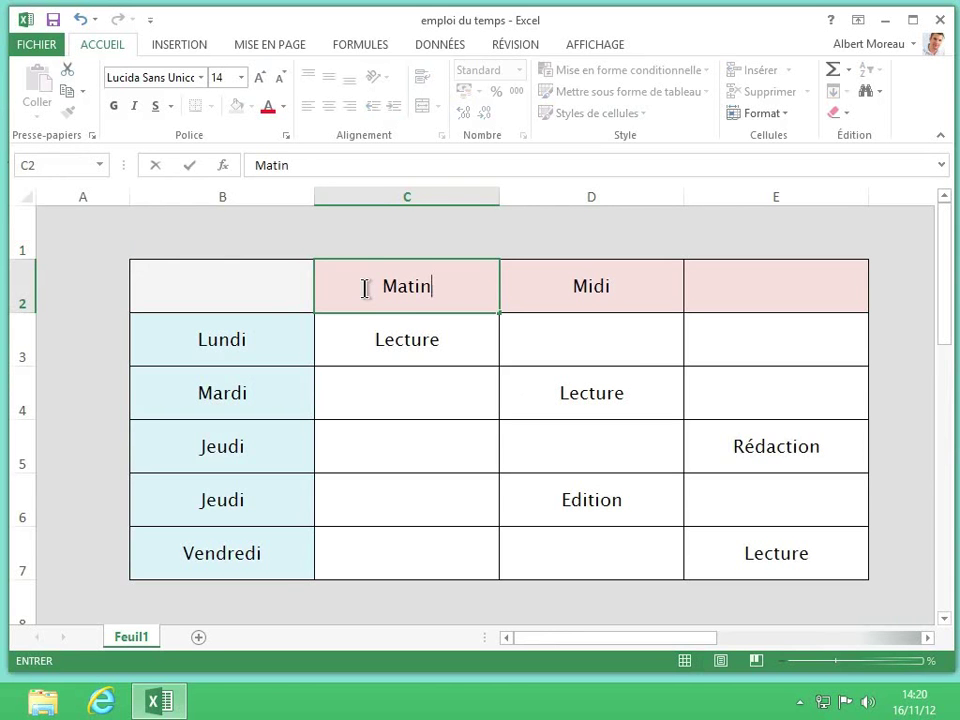
pyautogui.click(556, 285)
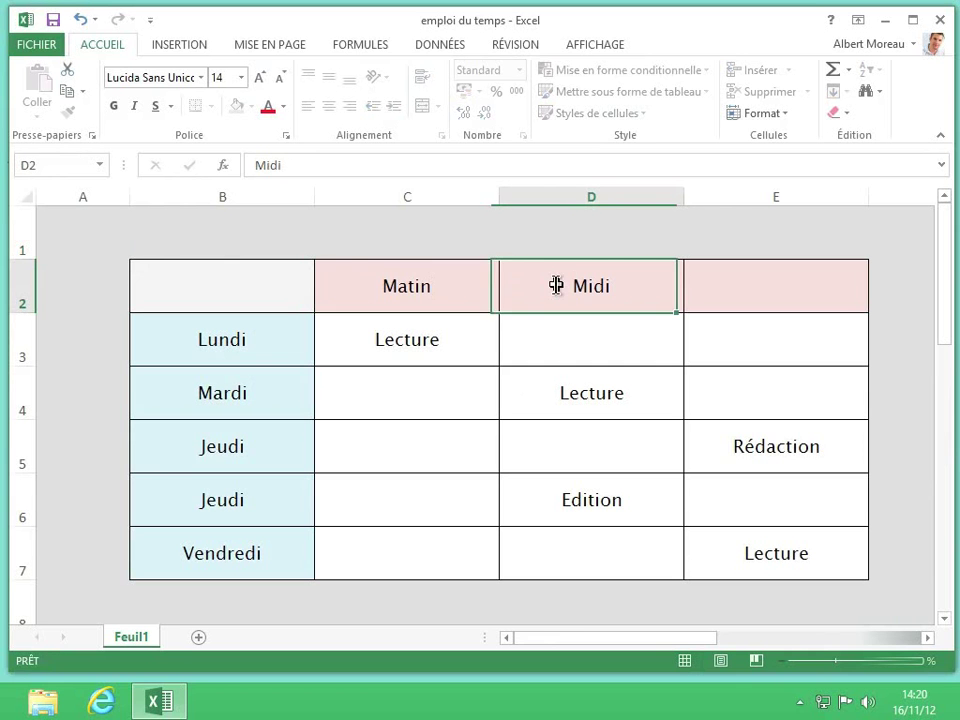
pyautogui.doubleClick(556, 285)
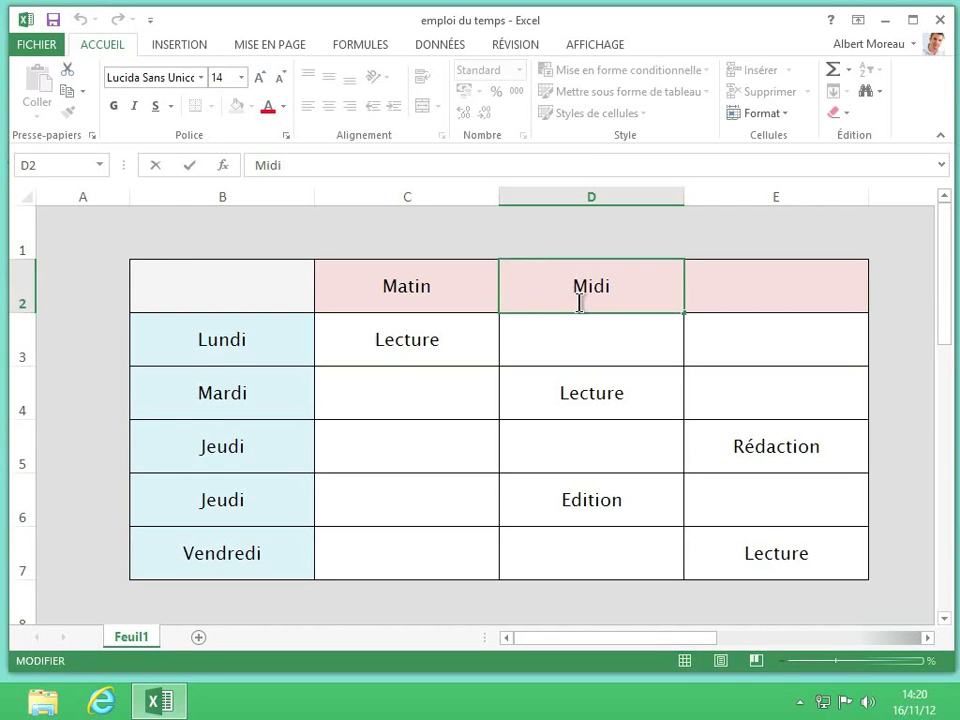
pyautogui.write('Apr')
pyautogui.write('ès-')
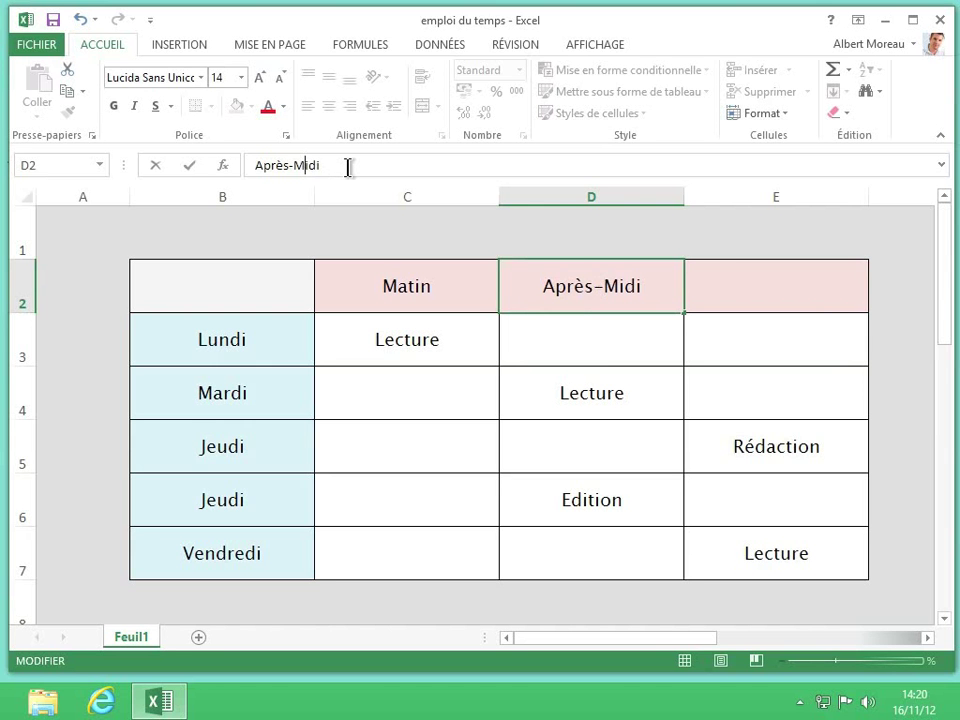
pyautogui.press('BackSpace')
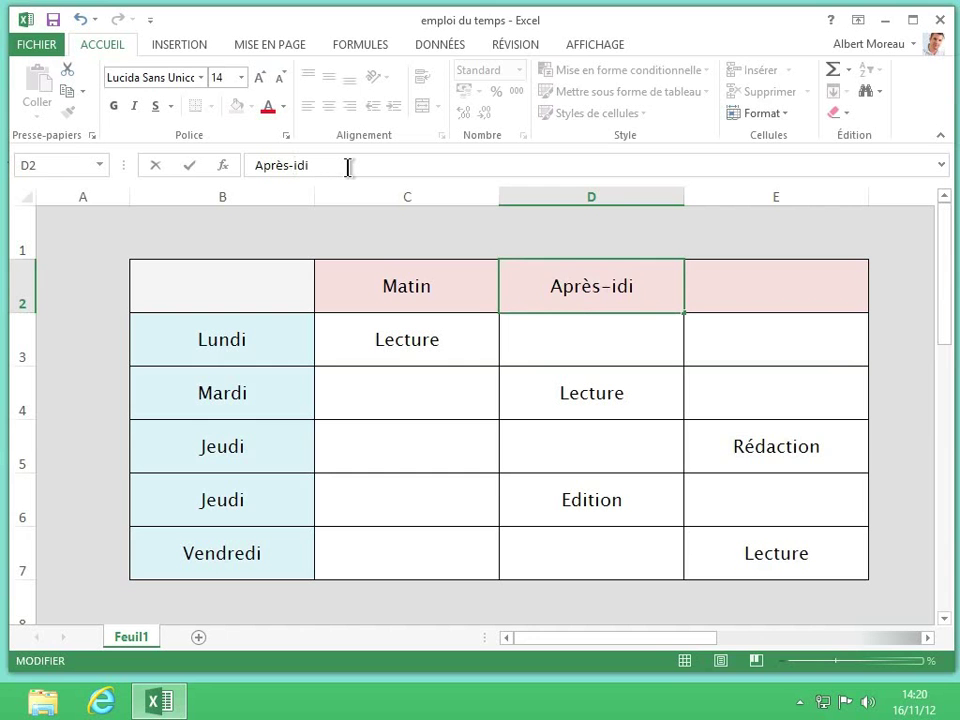
pyautogui.write('m')
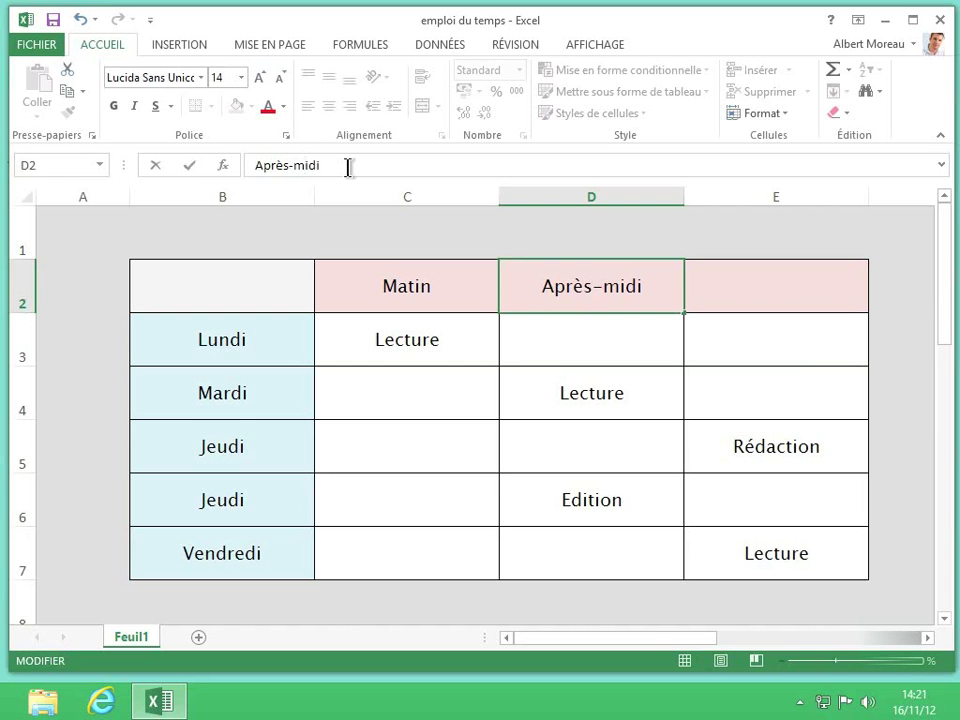
# Enter Soir in cell E2.
pyautogui.press('Tab')
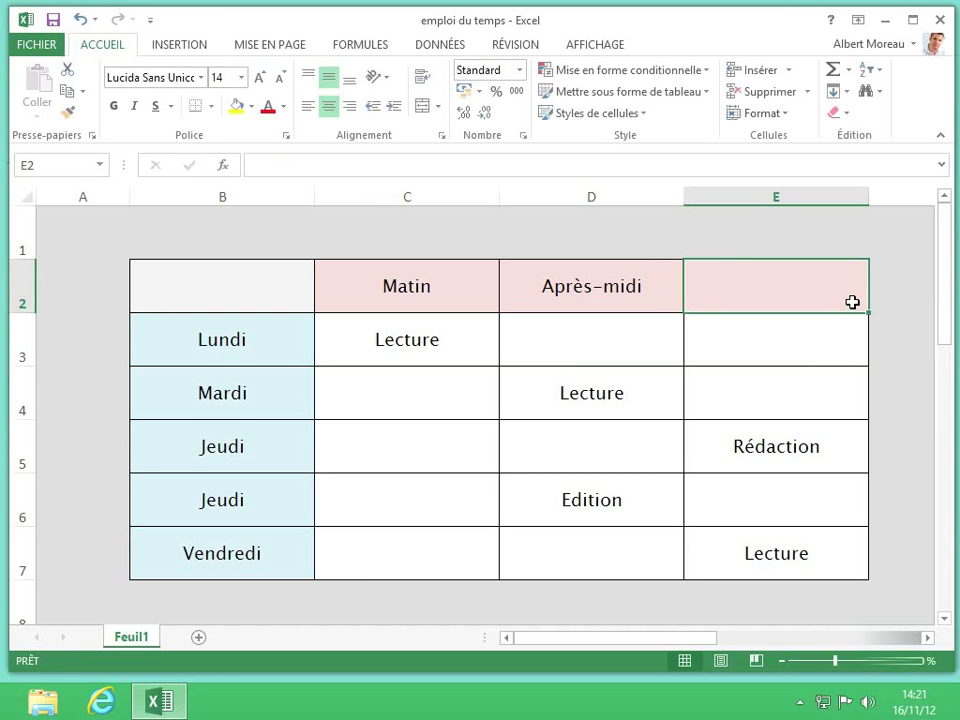
pyautogui.write('Soir')
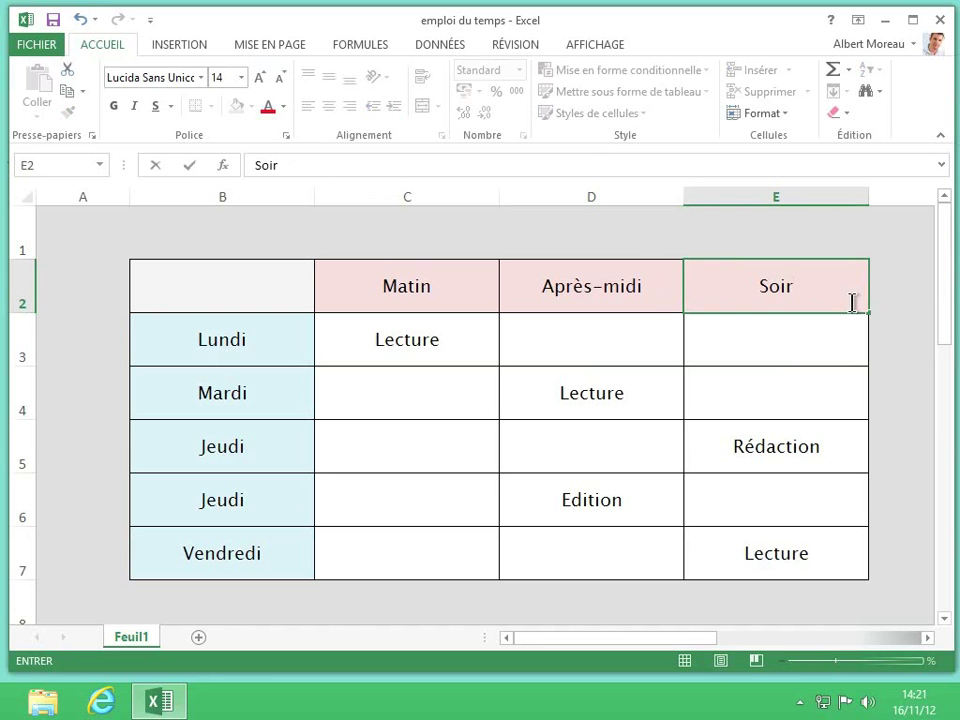
pyautogui.press('Return')
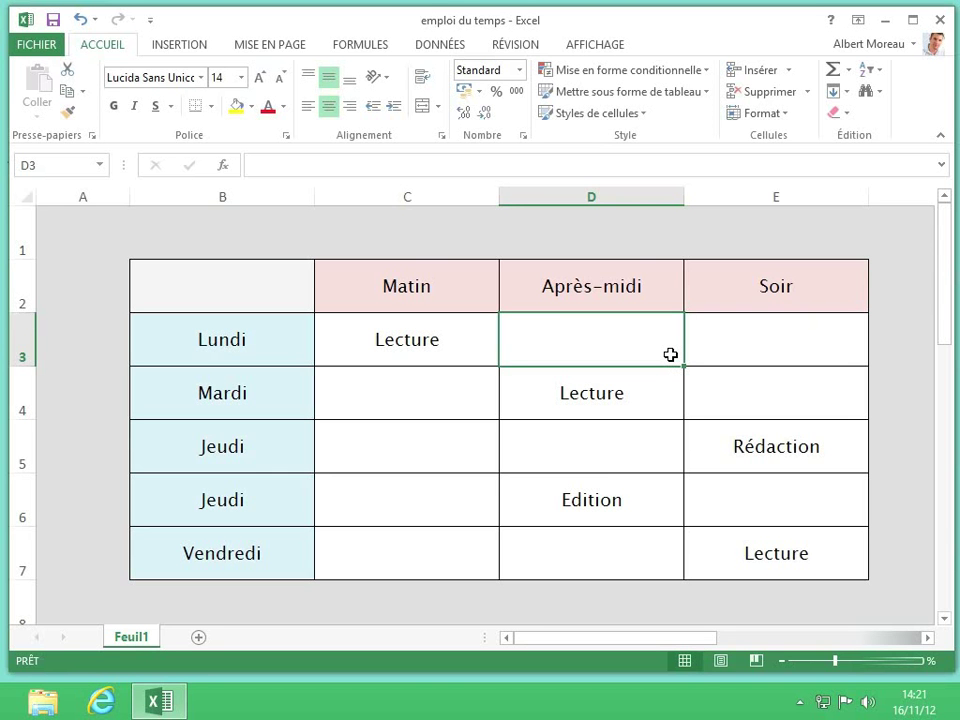
# Enter Compte-rendu in D3 and move the selection to C5.
pyautogui.write('Comp')
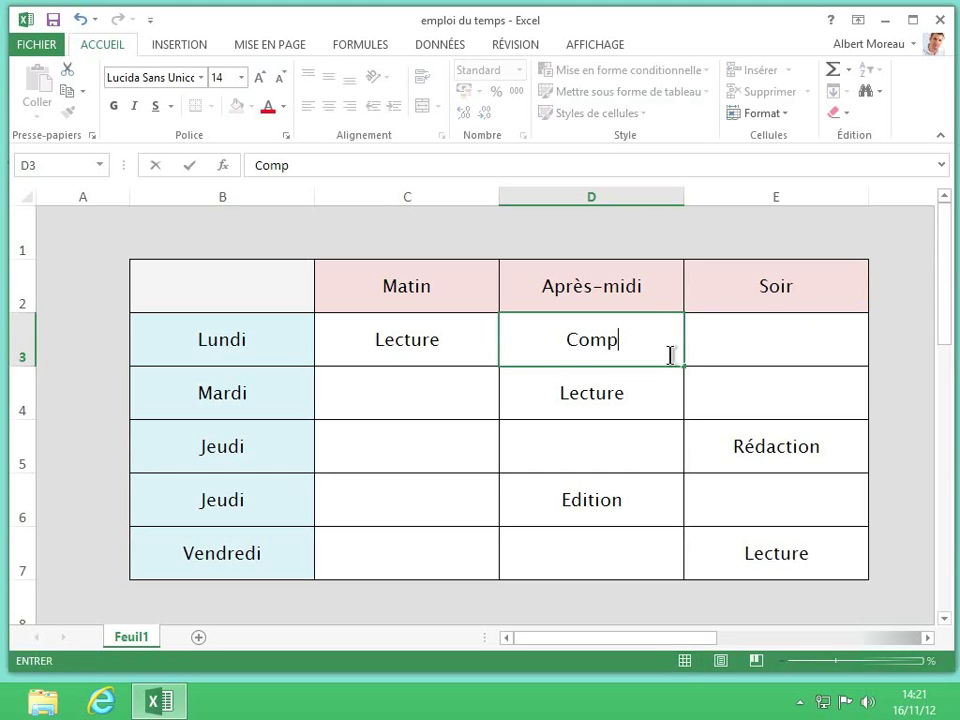
pyautogui.write('te -rend')
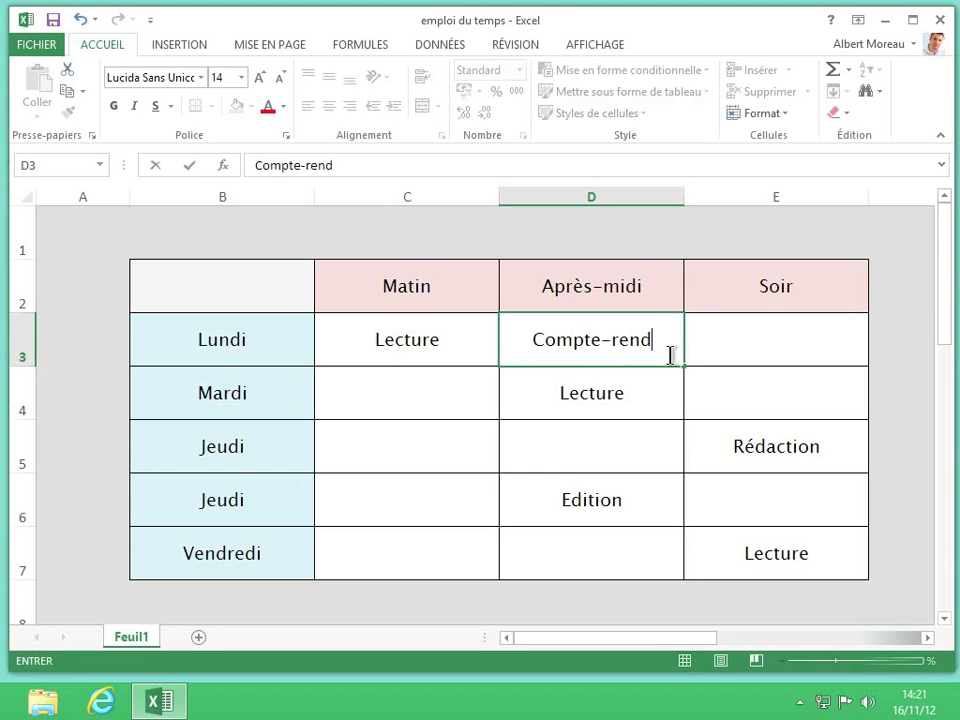
pyautogui.write('u')
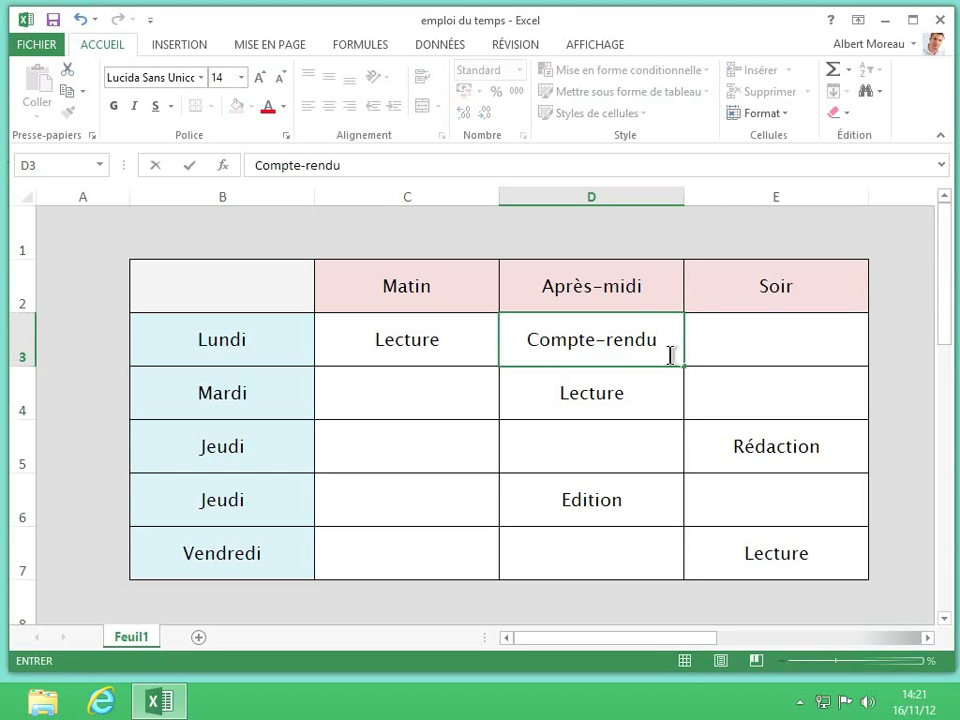
pyautogui.press('Return')
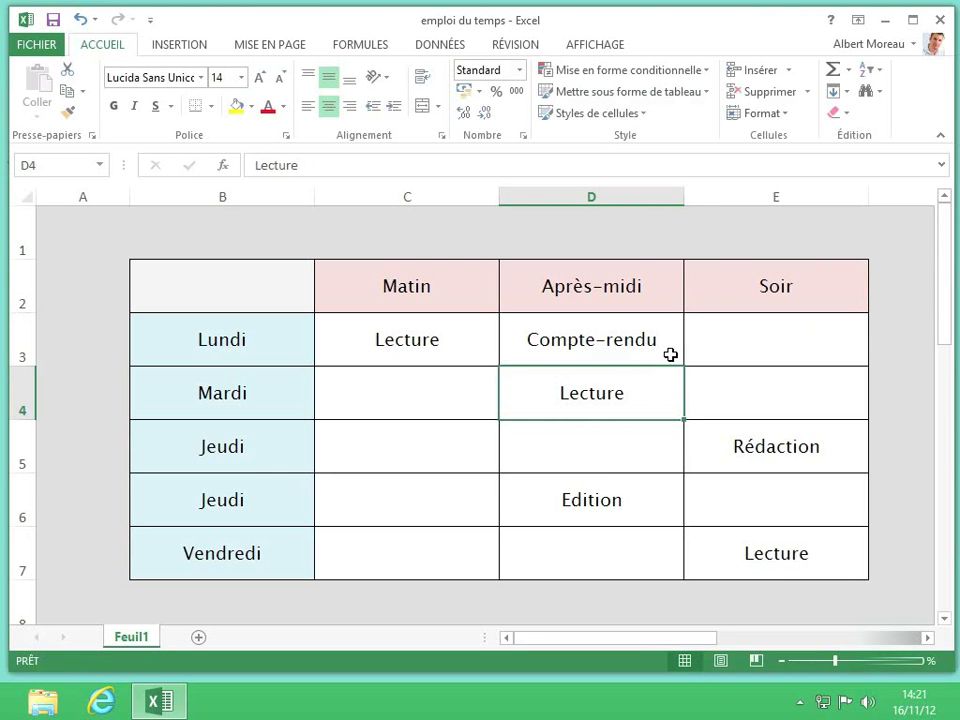
pyautogui.press('Down')
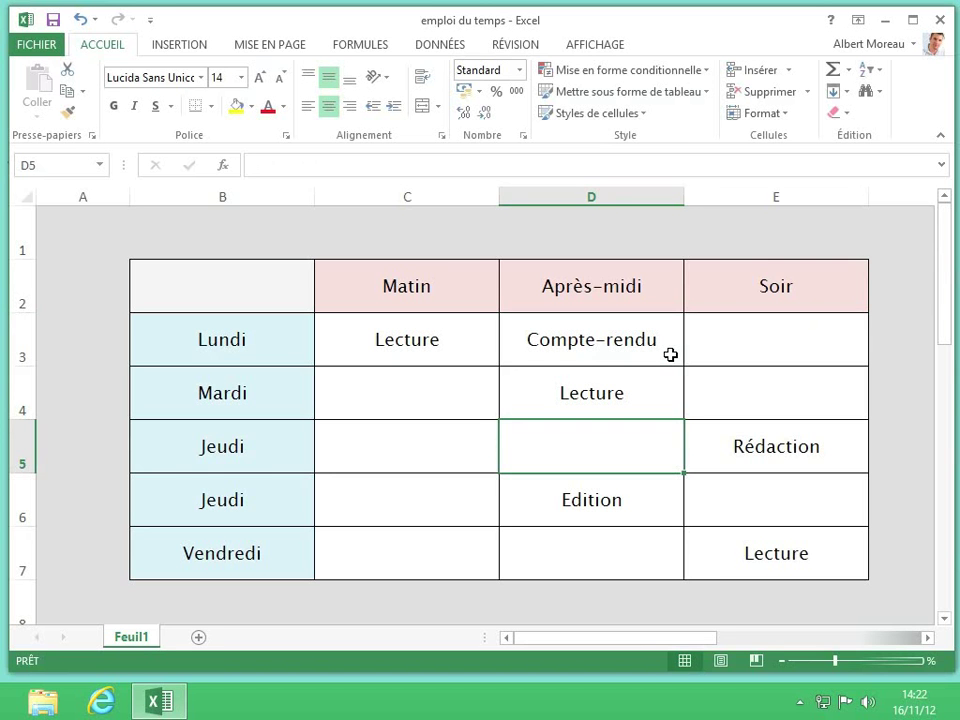
pyautogui.press('Left')
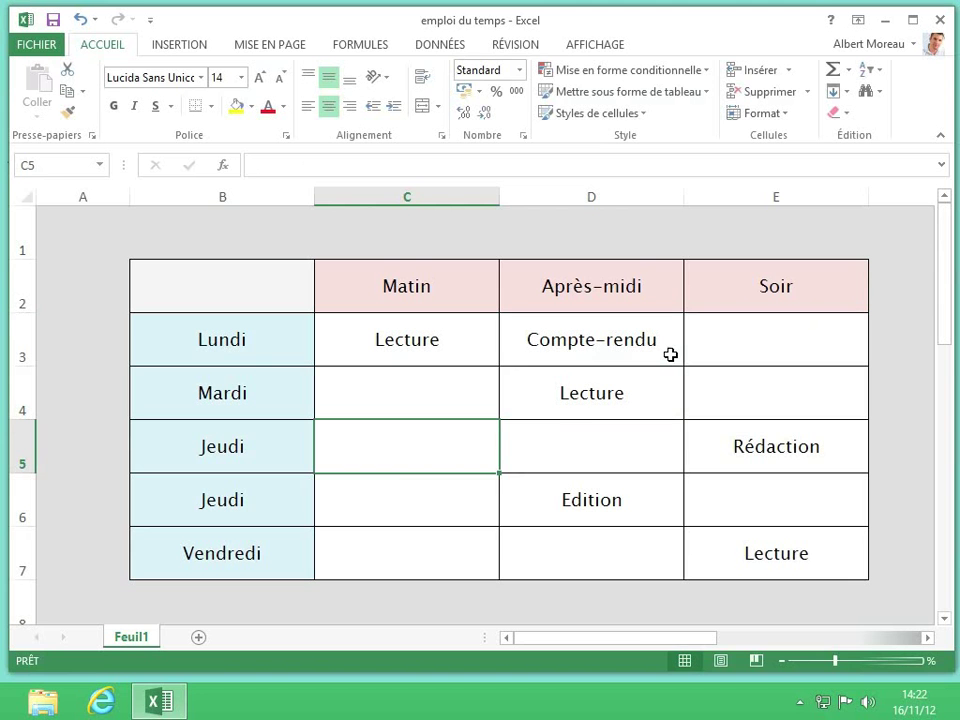
# Enter Rédaction in cell C5.
pyautogui.write('R')
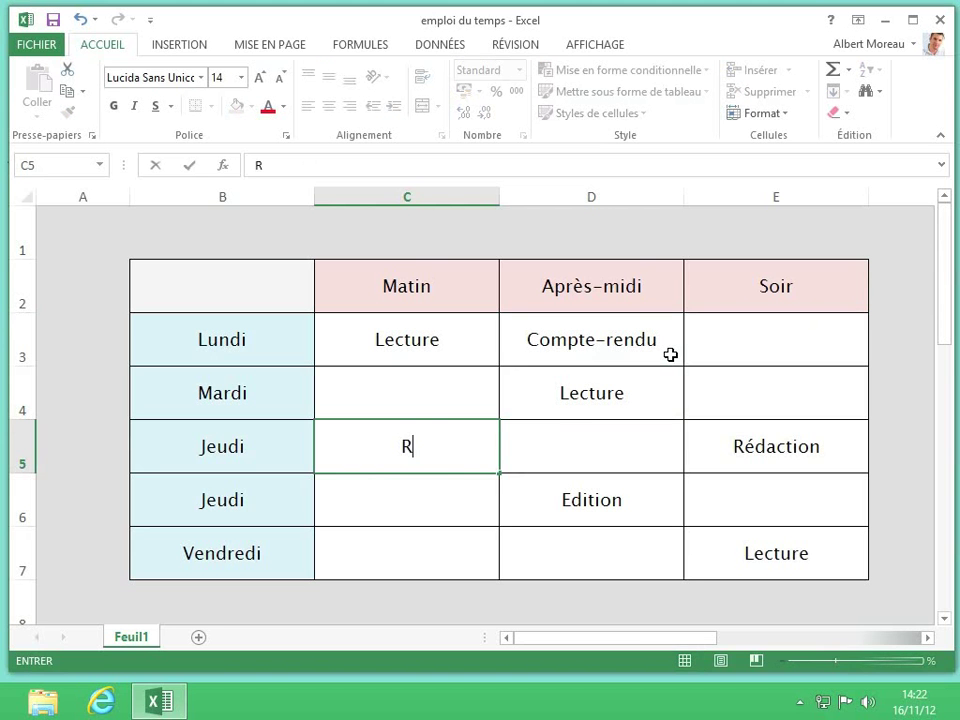
pyautogui.write('édaction')
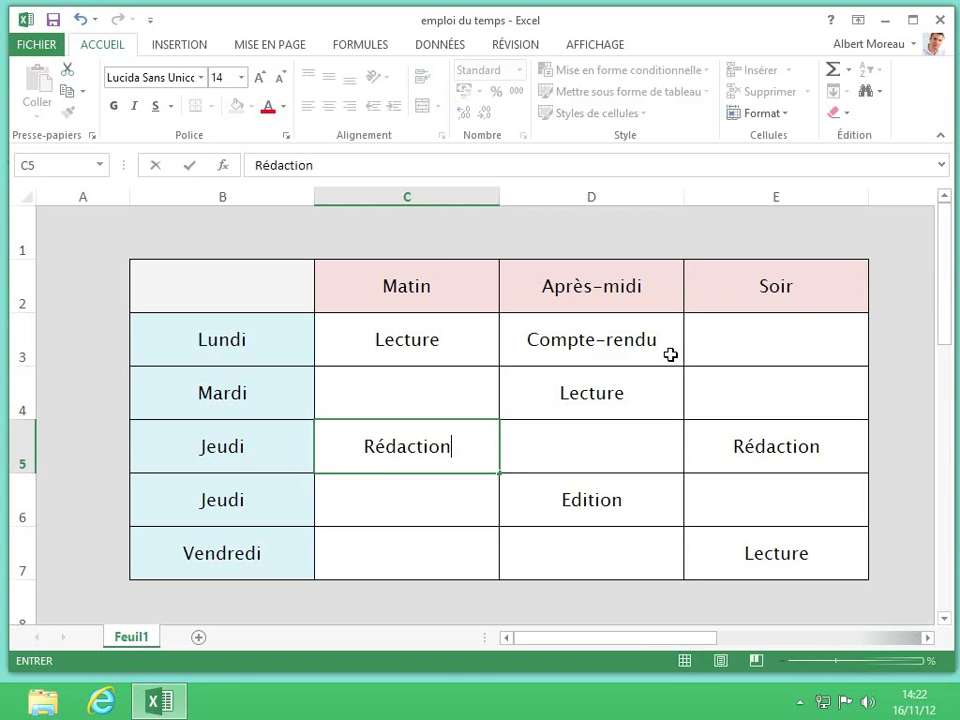
pyautogui.press('Tab')
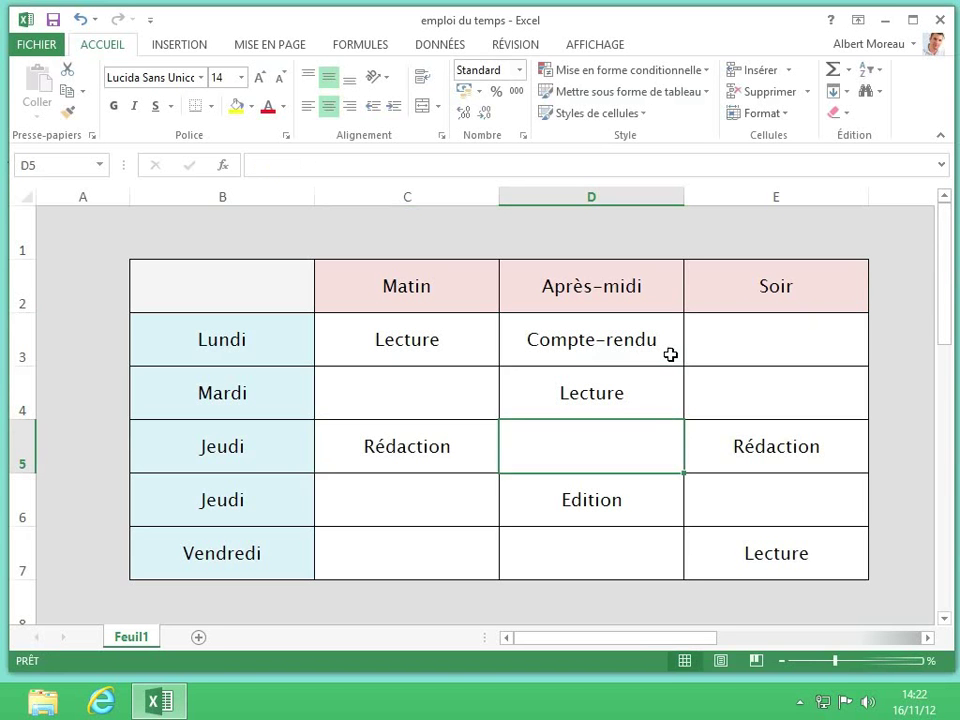
pyautogui.press('Return')
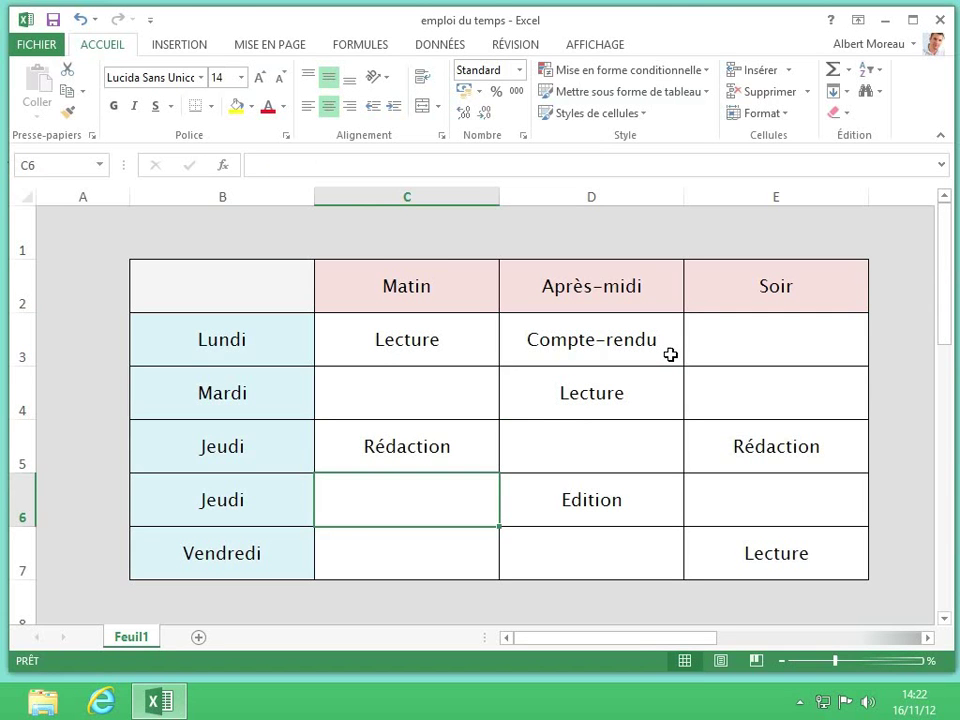
# Replace Lecture in the Vendredi Soir cell E7 with Publication.
pyautogui.press('Down')
pyautogui.press('Right')
pyautogui.press('Right')
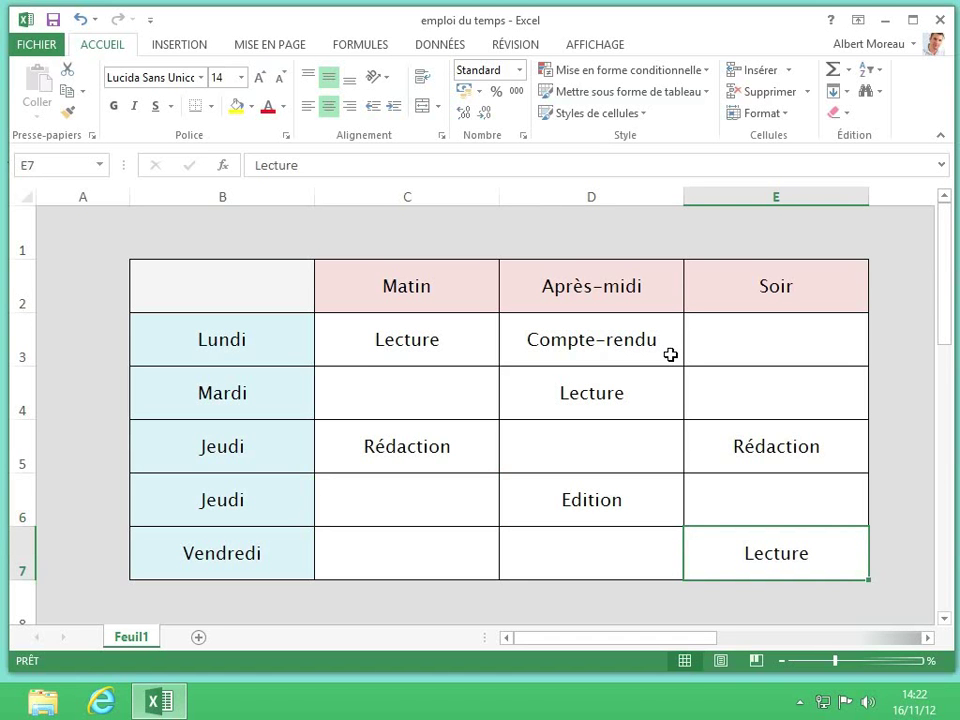
pyautogui.write('Pub')
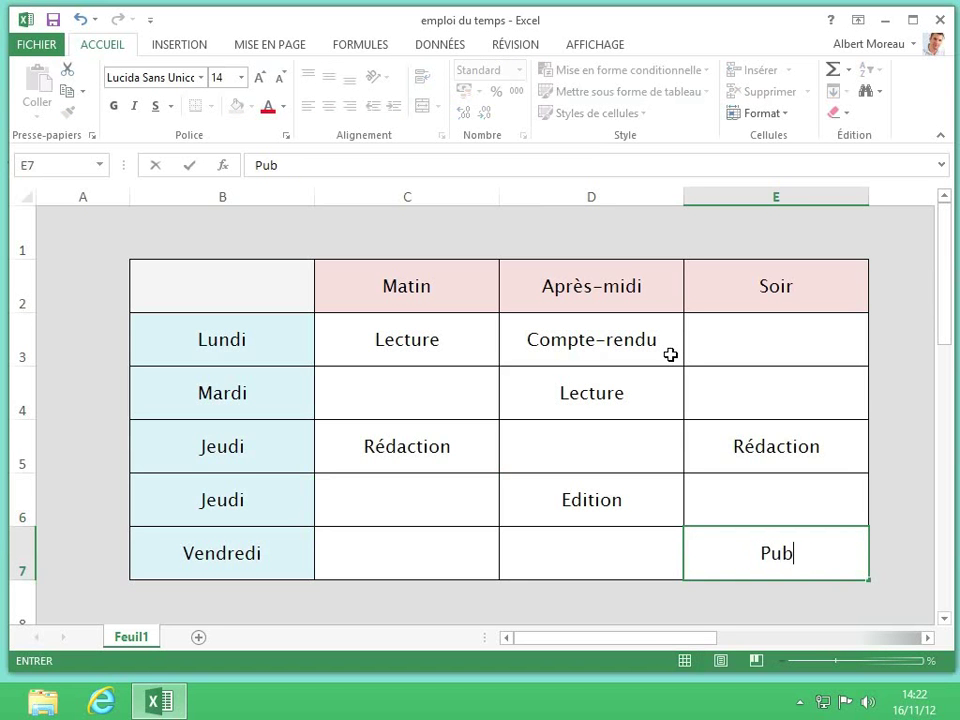
pyautogui.write('lication')
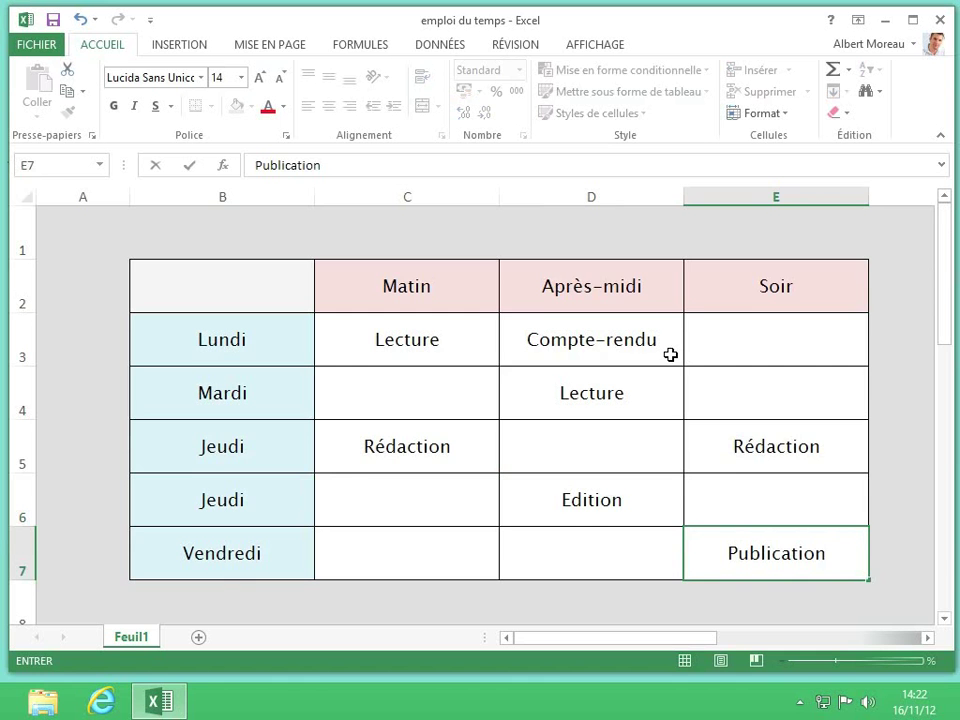
pyautogui.press('Return')
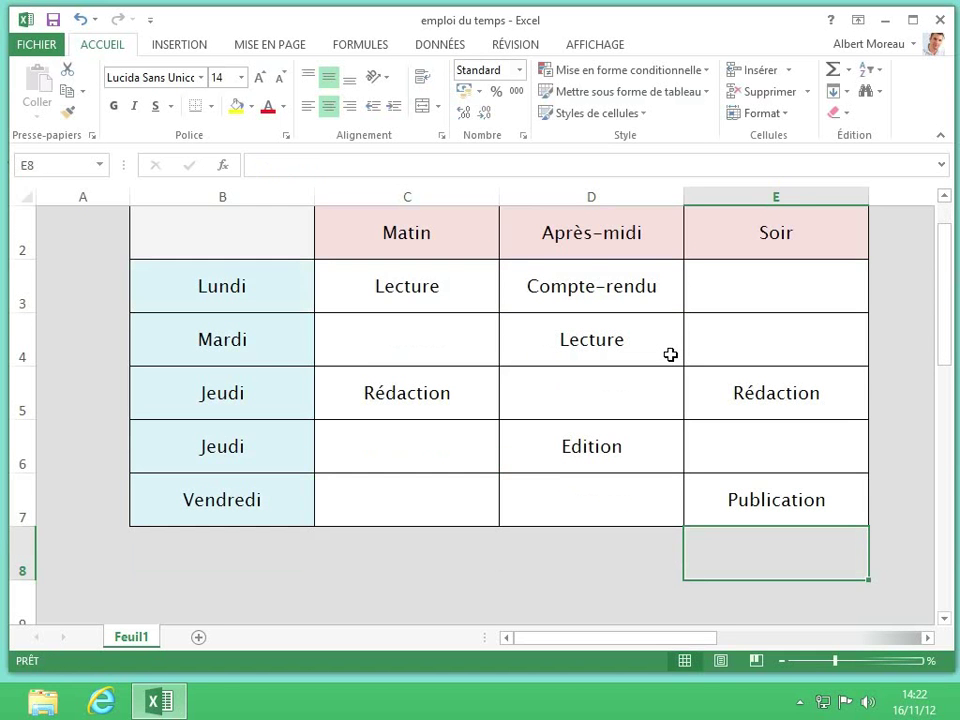